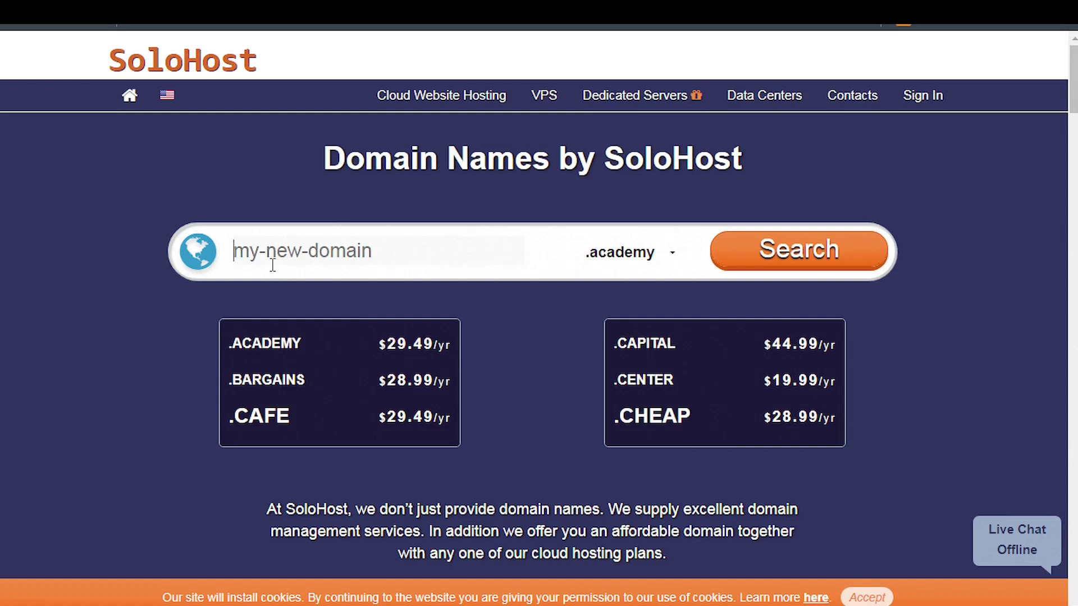
Enter testname in the domain search and change the extension from .academy to .com
{"action": "type", "text": "test"}
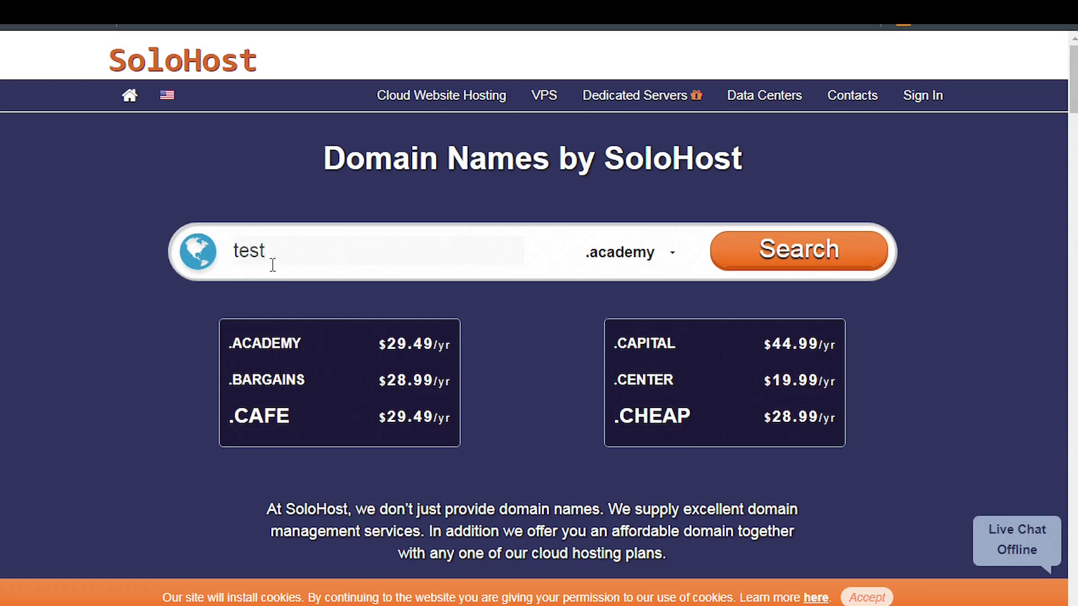
{"action": "type", "text": "name"}
{"action": "left_click", "coordinate": [673, 258]}
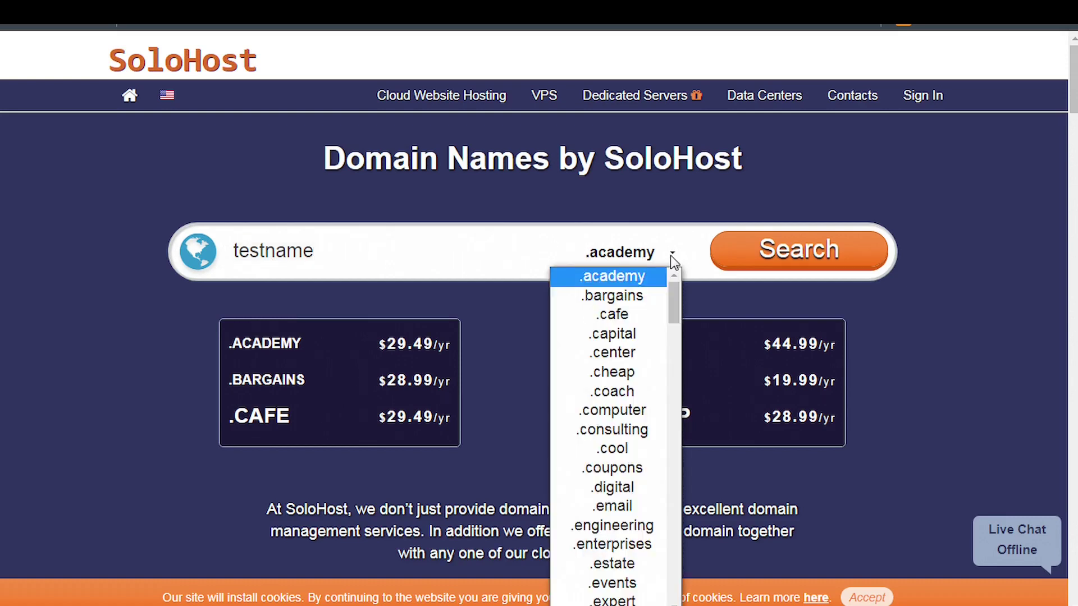
{"action": "left_click_drag", "start_coordinate": [672, 298], "coordinate": [672, 416]}
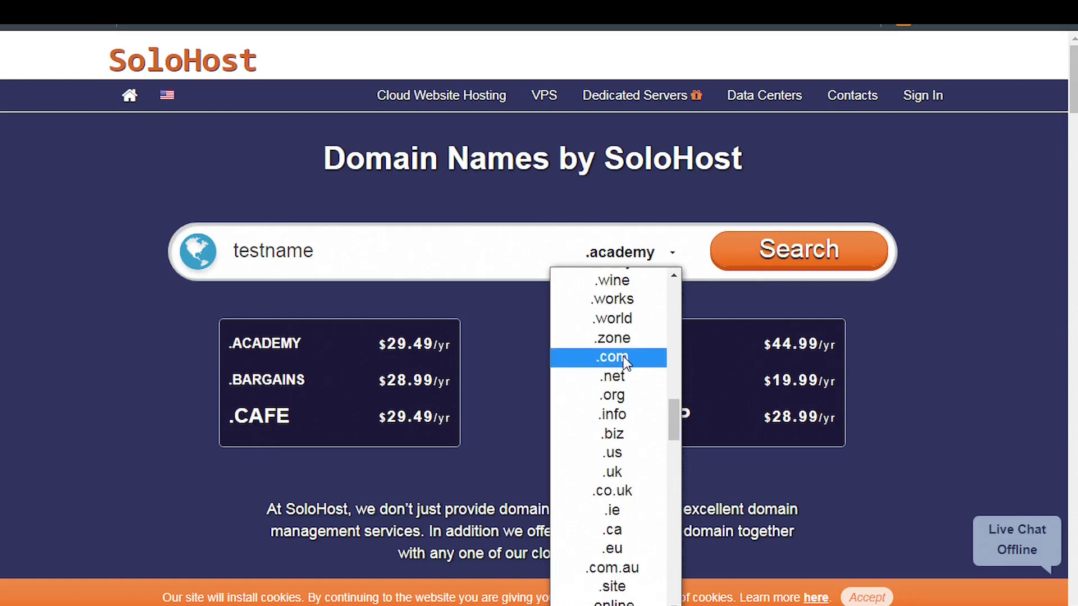
{"action": "left_click", "coordinate": [625, 362]}
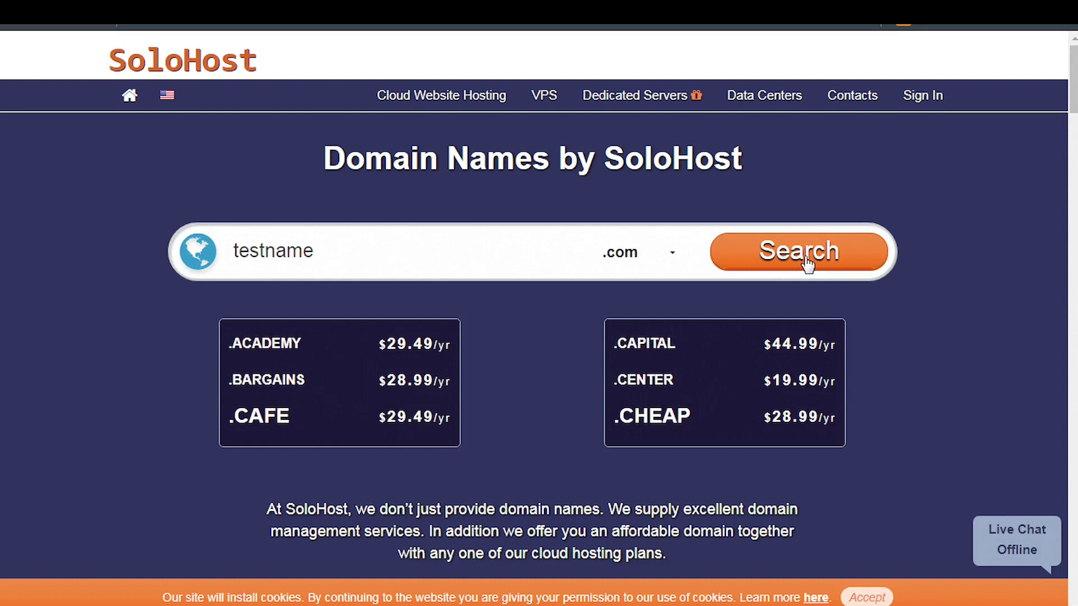
Search testname.com, which shows a $12.50 per year transfer price
{"action": "left_click", "coordinate": [770, 259]}
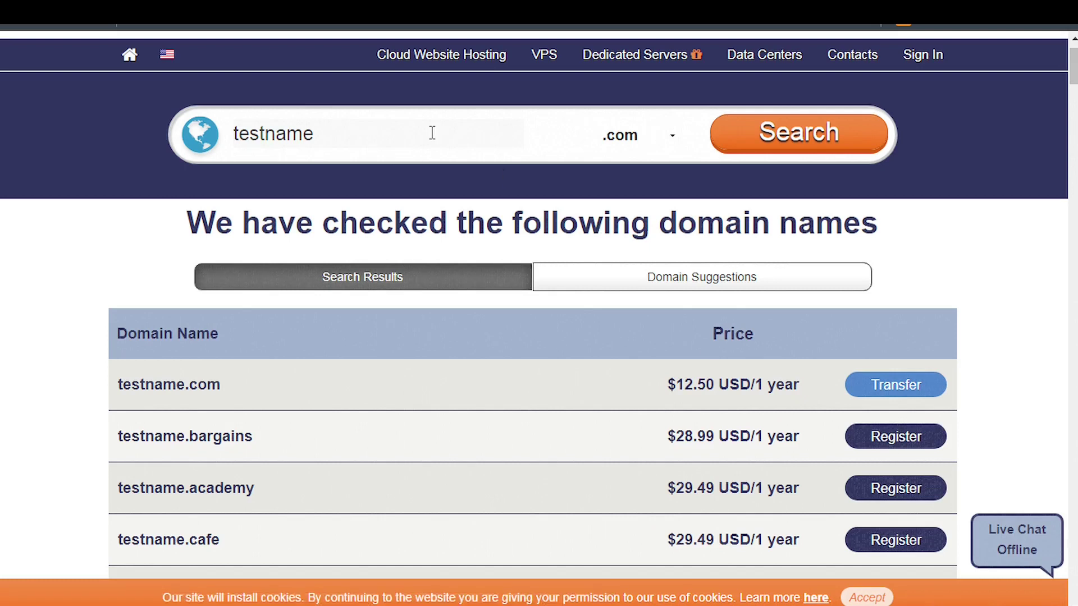
Change the search to testnamesolo.com and register it for one year at $12.50
{"action": "left_click", "coordinate": [405, 130]}
{"action": "type", "text": "solo"}
{"action": "left_click", "coordinate": [794, 153]}
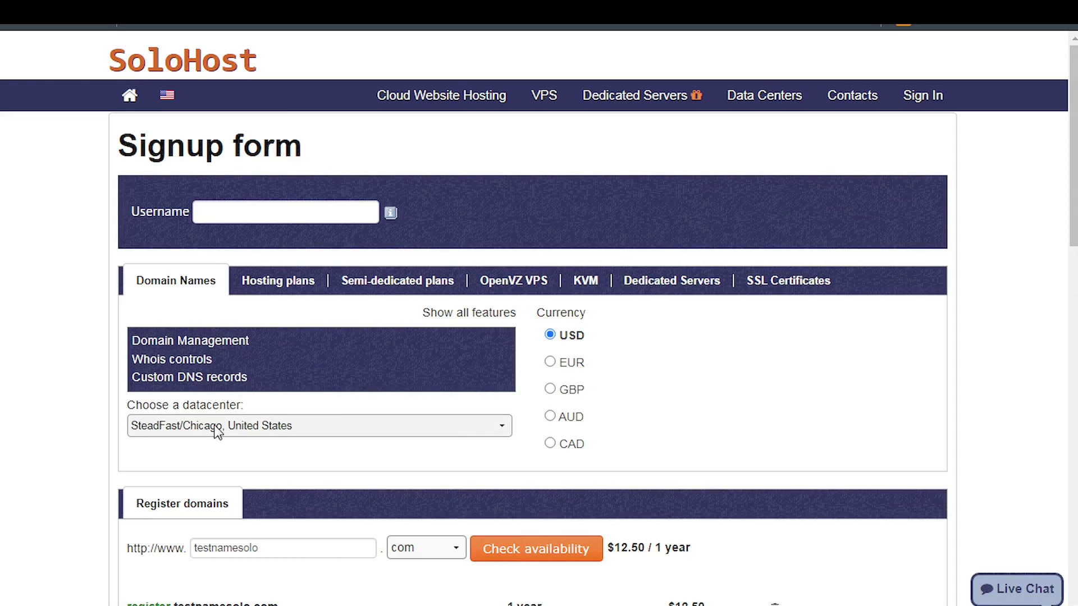
Choose the Pulsant/London, United Kingdom datacenter and scroll down through the account owner details
{"action": "left_click", "coordinate": [234, 425]}
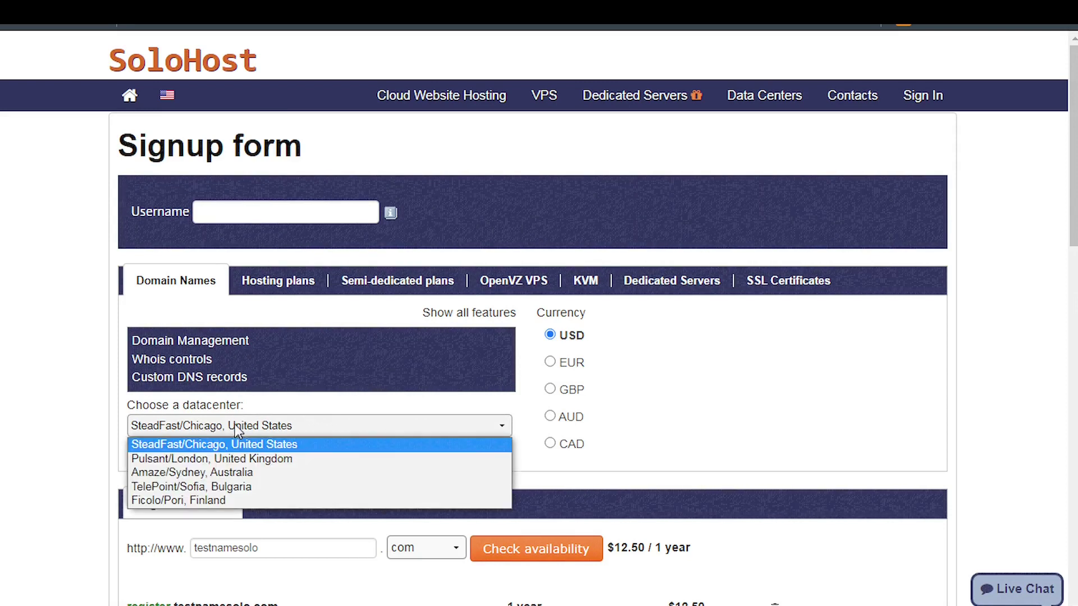
{"action": "left_click", "coordinate": [228, 464]}
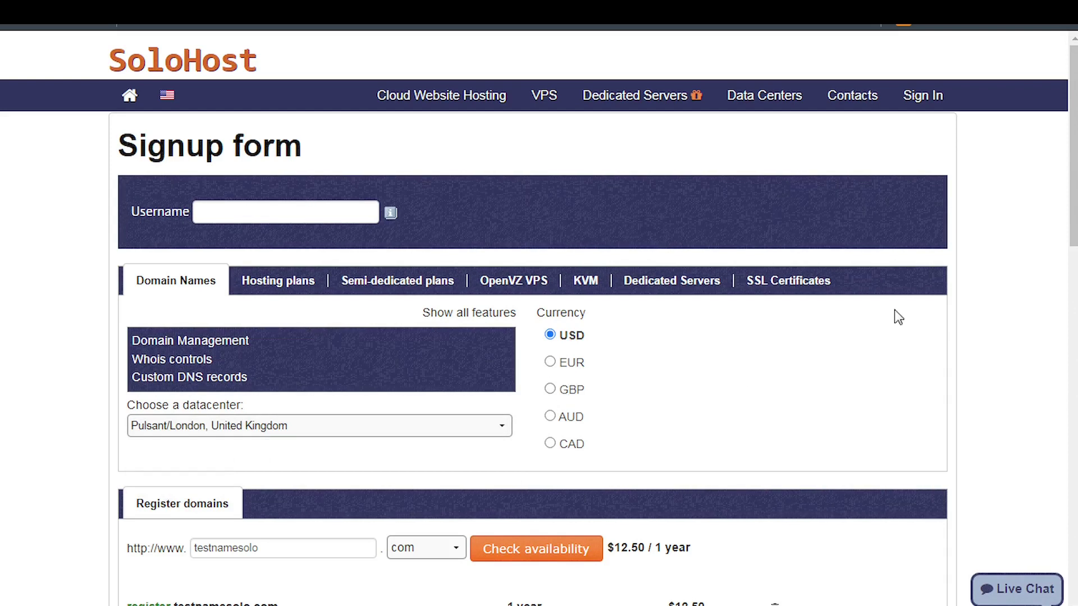
{"action": "scroll", "coordinate": [876, 303], "scroll_direction": "down", "scroll_amount": 3}
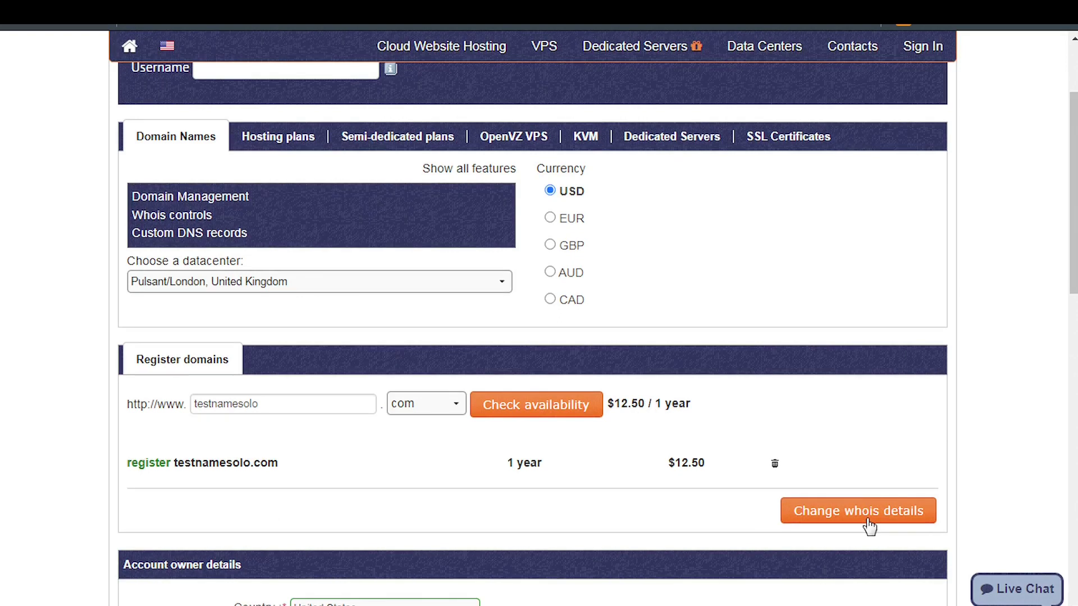
{"action": "scroll", "coordinate": [1073, 224], "scroll_direction": "down", "scroll_amount": 3}
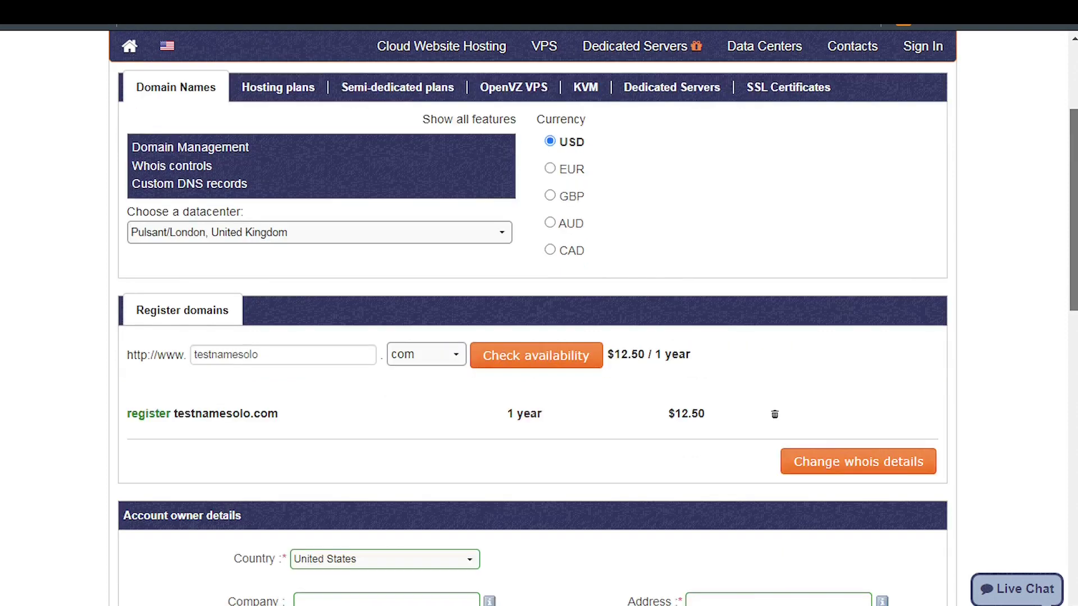
{"action": "scroll", "coordinate": [598, 329], "scroll_direction": "down", "scroll_amount": 2}
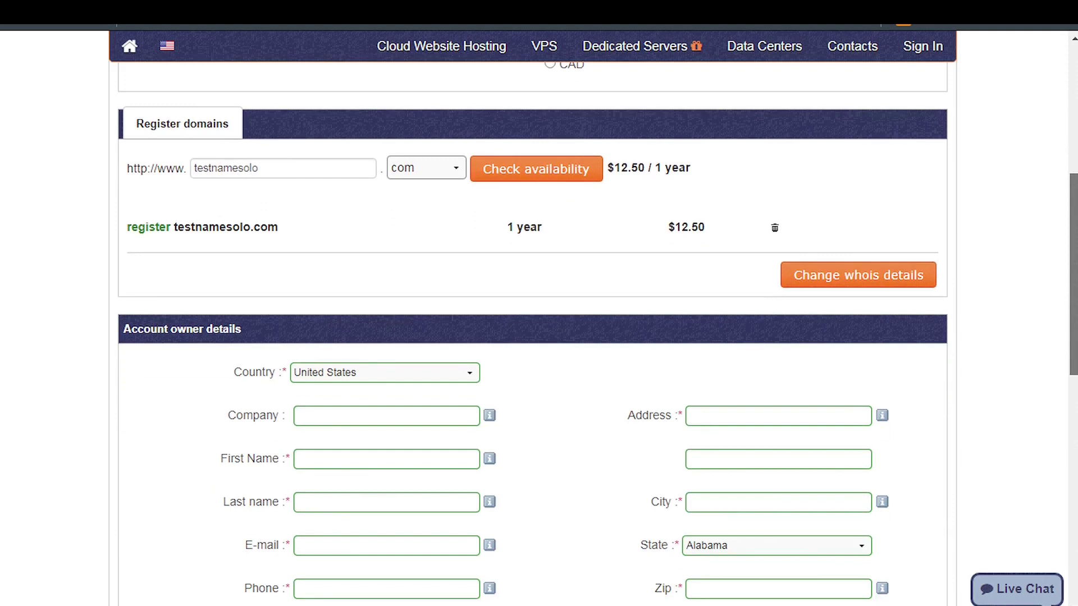
{"action": "scroll", "coordinate": [532, 337], "scroll_direction": "down", "scroll_amount": 4}
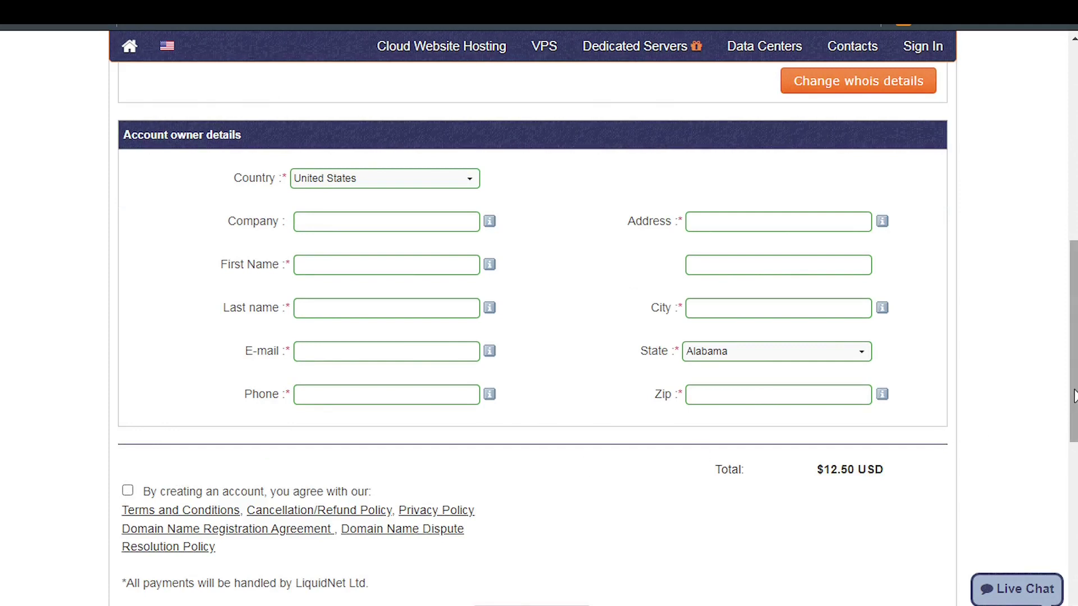
{"action": "scroll", "coordinate": [1061, 458], "scroll_direction": "down", "scroll_amount": 3}
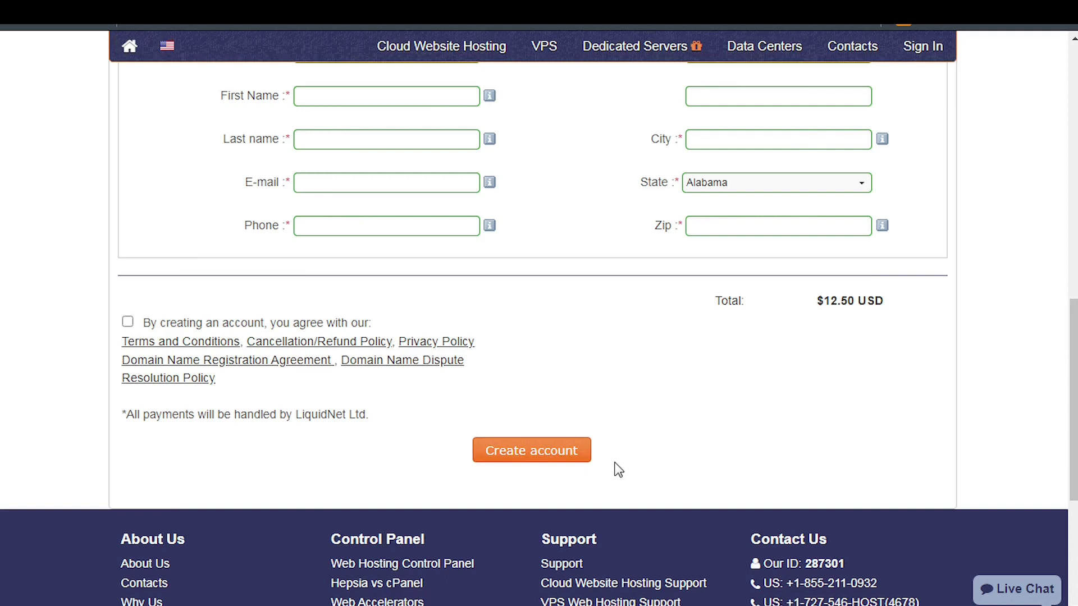
Reveal the hosting plan options and choose WordPress 6.0.3 as the pre-installed application
{"action": "scroll", "coordinate": [616, 462], "scroll_direction": "up", "scroll_amount": 15}
{"action": "scroll", "coordinate": [564, 315], "scroll_direction": "up", "scroll_amount": 1}
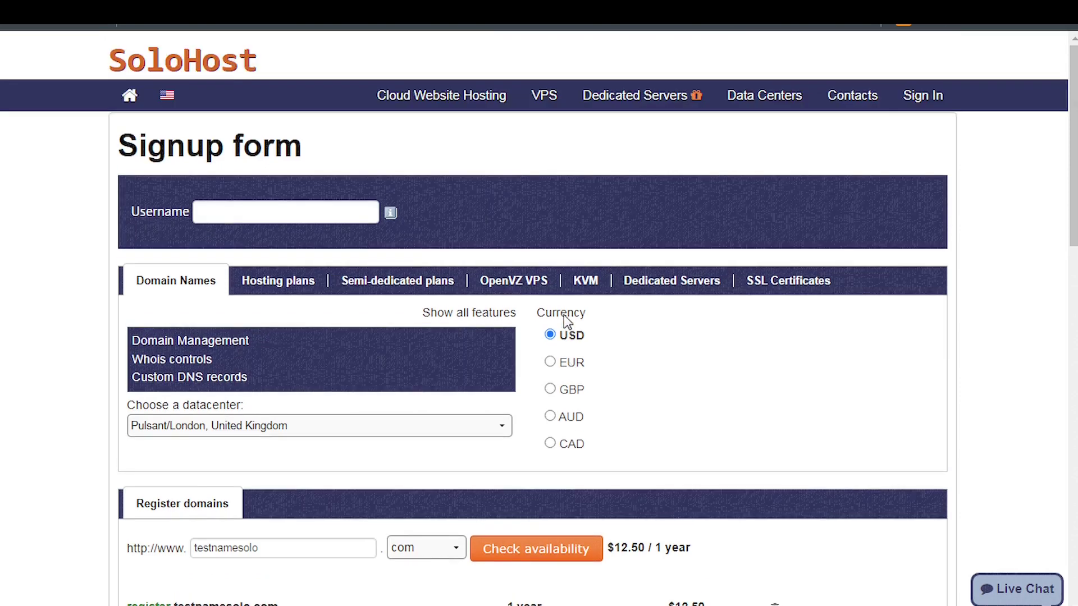
{"action": "scroll", "coordinate": [252, 268], "scroll_direction": "down", "scroll_amount": 2}
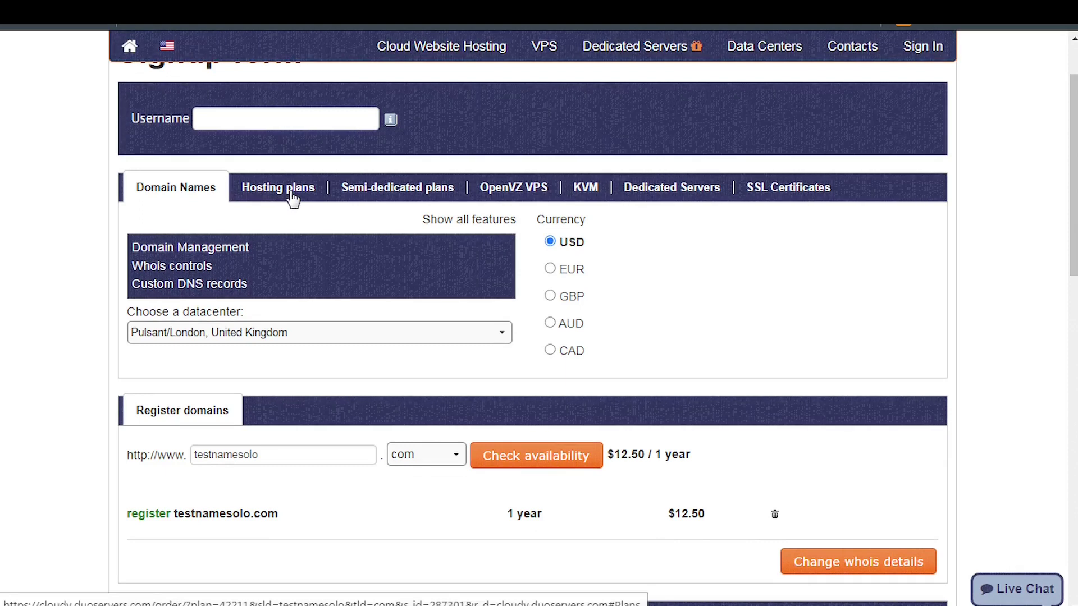
{"action": "left_click", "coordinate": [292, 194]}
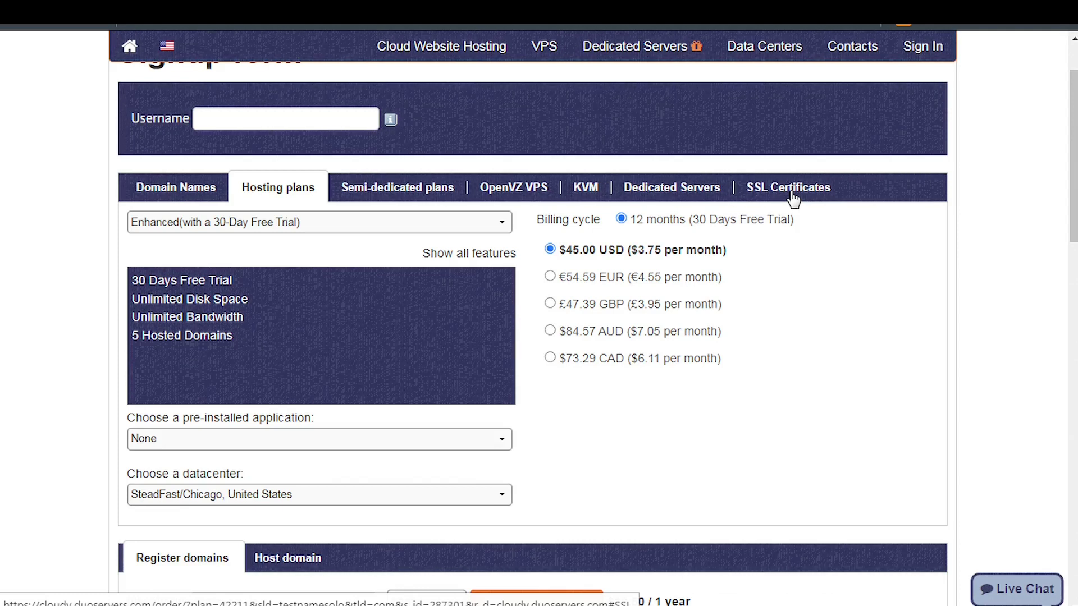
{"action": "left_click", "coordinate": [440, 443]}
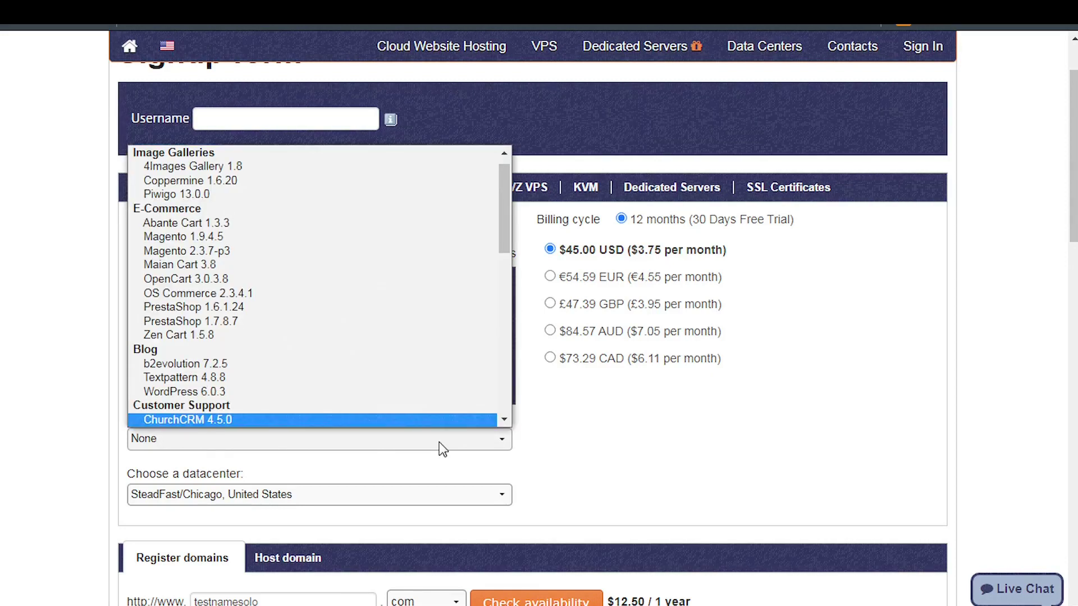
{"action": "left_click", "coordinate": [269, 393]}
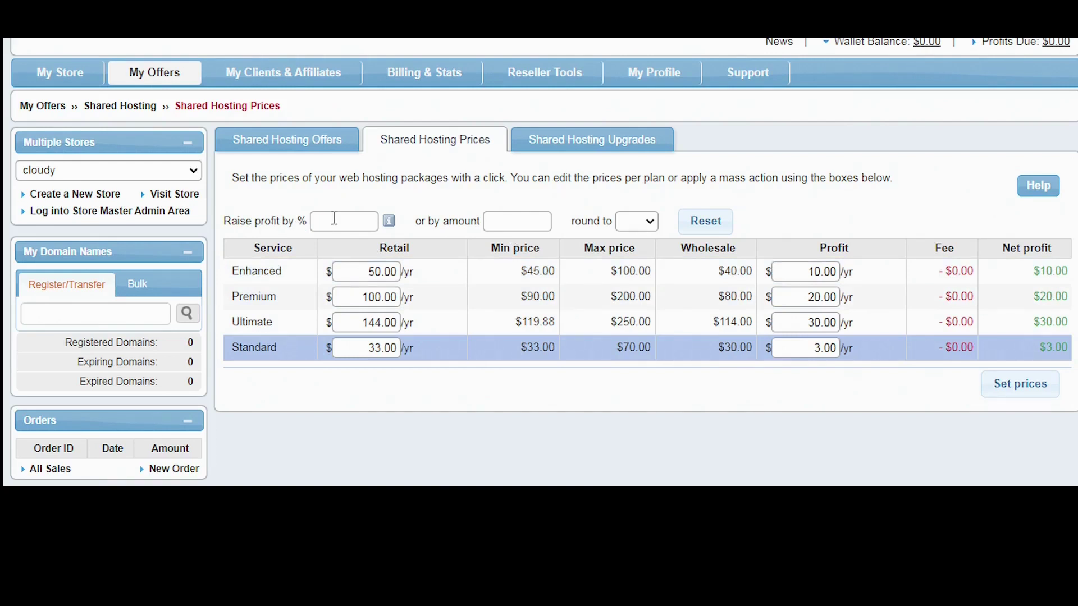
Raise the profit on all hosting plans by 80%
{"action": "left_click", "coordinate": [335, 220]}
{"action": "type", "text": "80"}
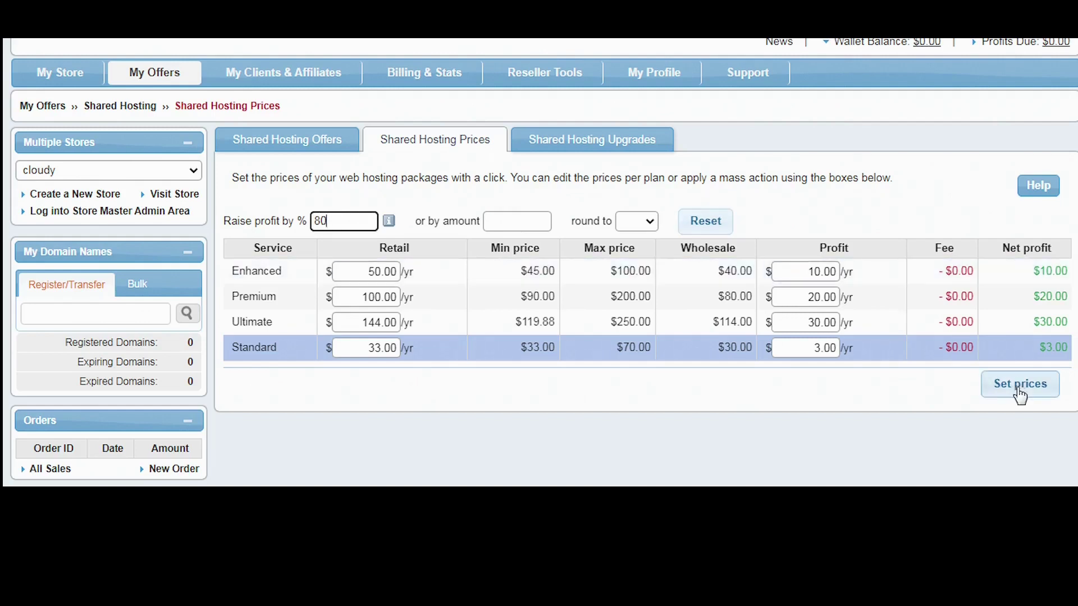
{"action": "left_click", "coordinate": [1020, 393]}
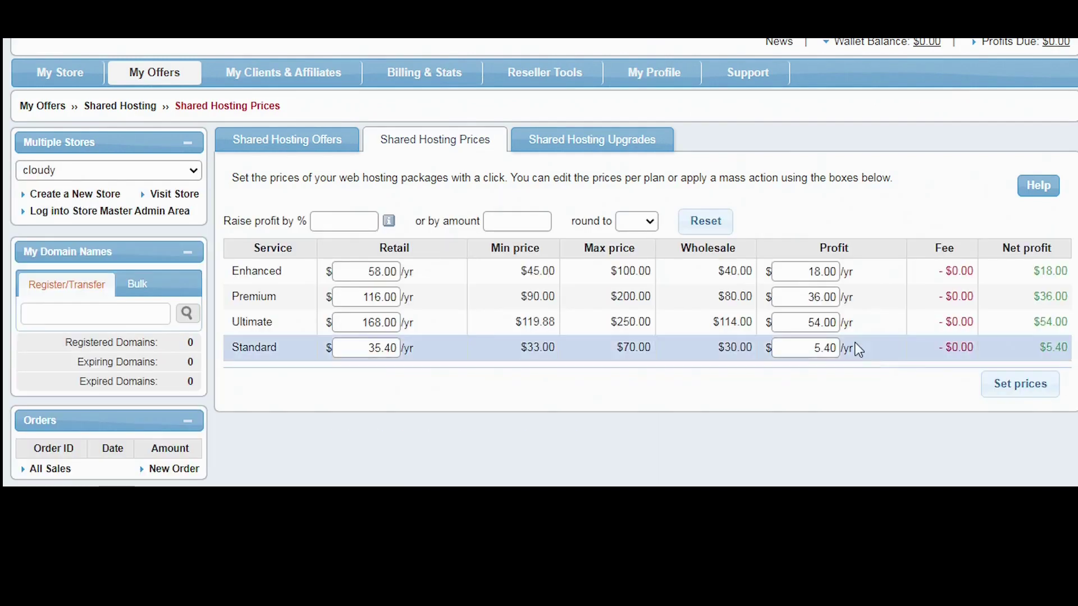
Set the Enhanced plan's profit to 20.00, making its retail price 60.00
{"action": "left_click_drag", "start_coordinate": [808, 272], "coordinate": [837, 273]}
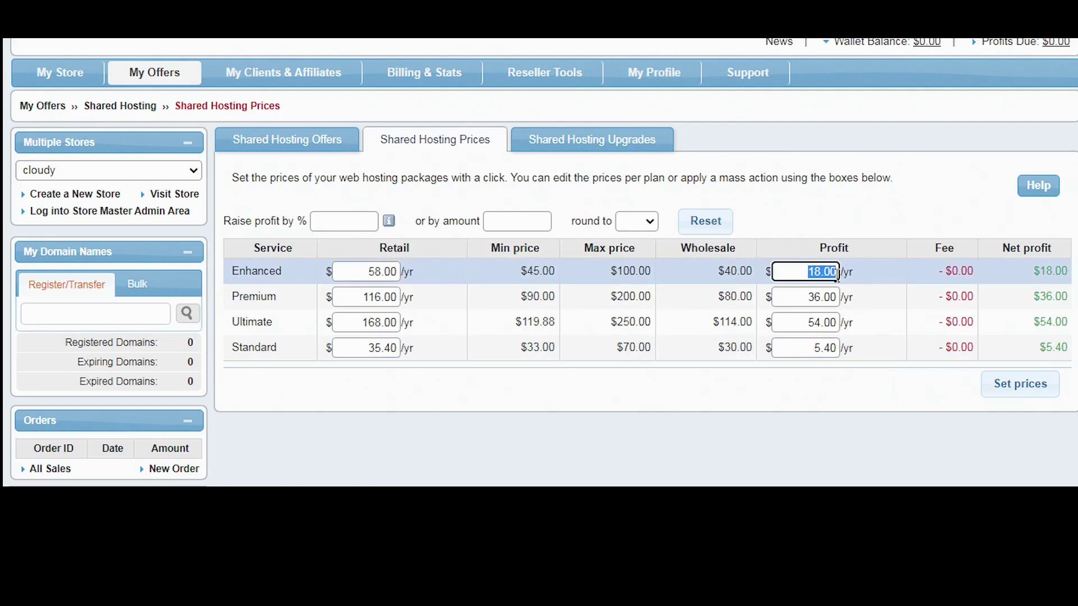
{"action": "type", "text": "20"}
{"action": "key", "text": "Return"}
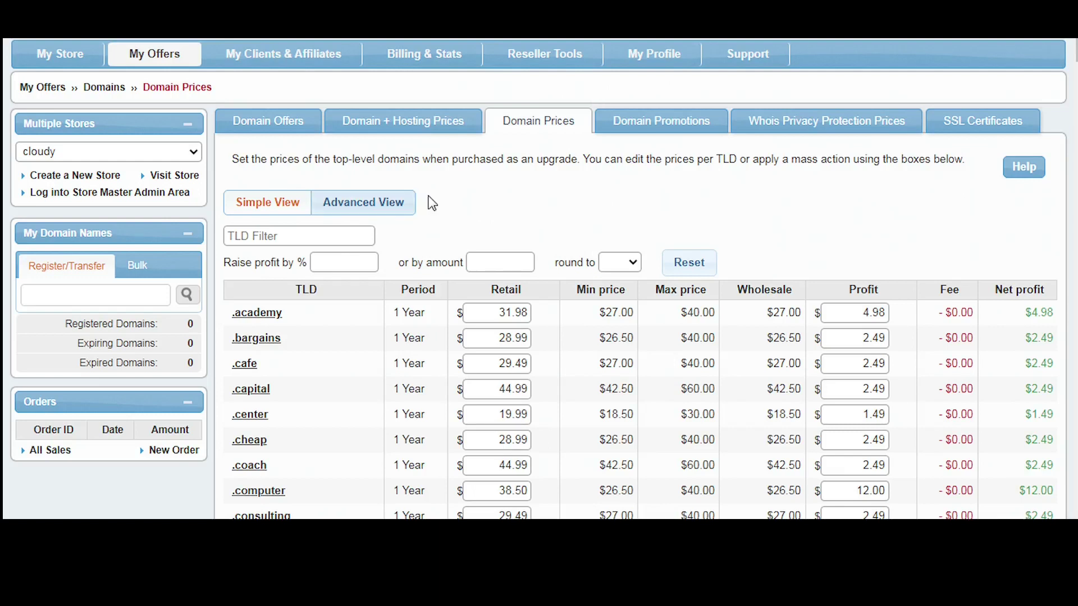
Filter the Domain Prices list by the TLD text com
{"action": "left_click", "coordinate": [284, 237]}
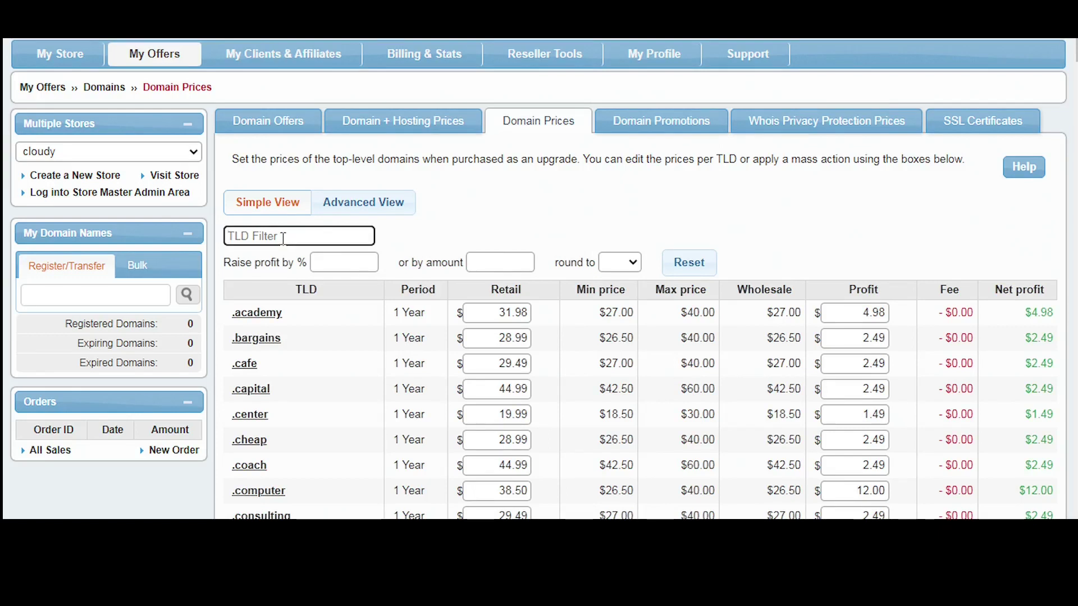
{"action": "type", "text": "com"}
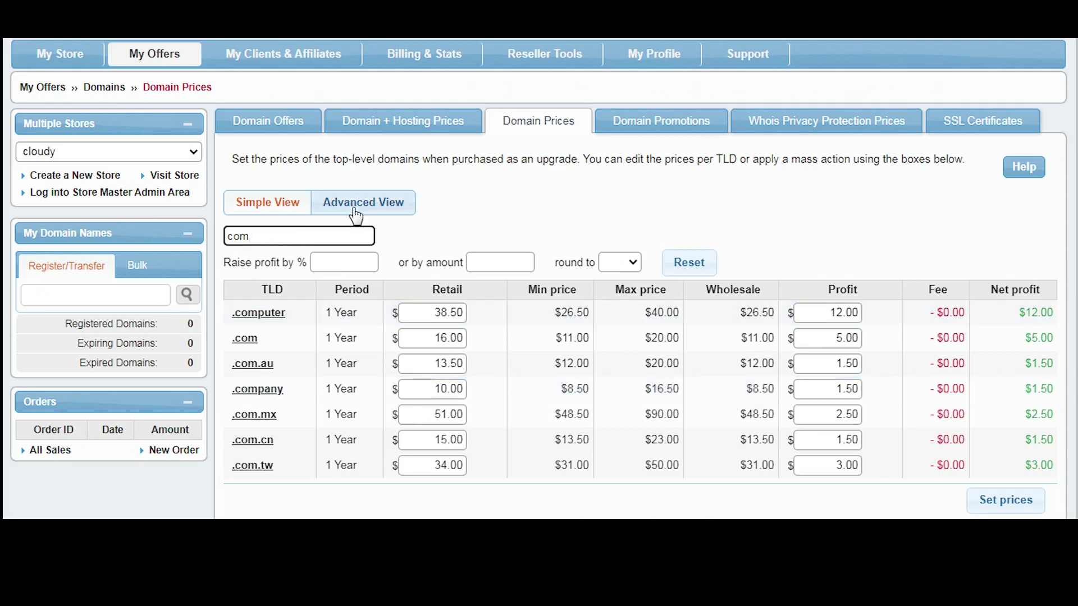
In Advanced View, change the .com profit from 5 to 6 and save its prices
{"action": "left_click", "coordinate": [354, 210]}
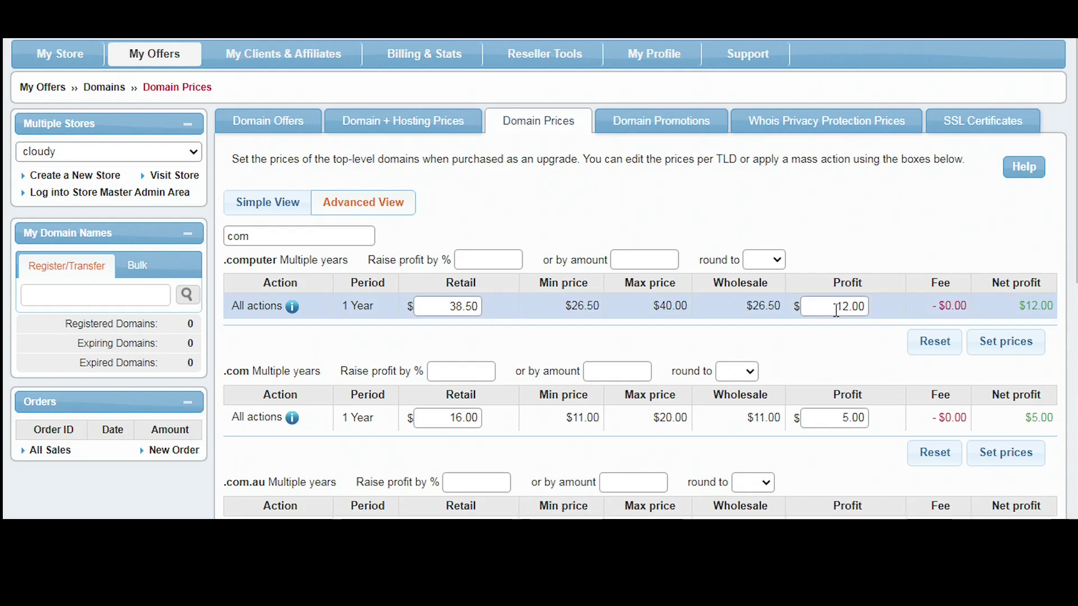
{"action": "scroll", "coordinate": [836, 310], "scroll_direction": "down", "scroll_amount": 2}
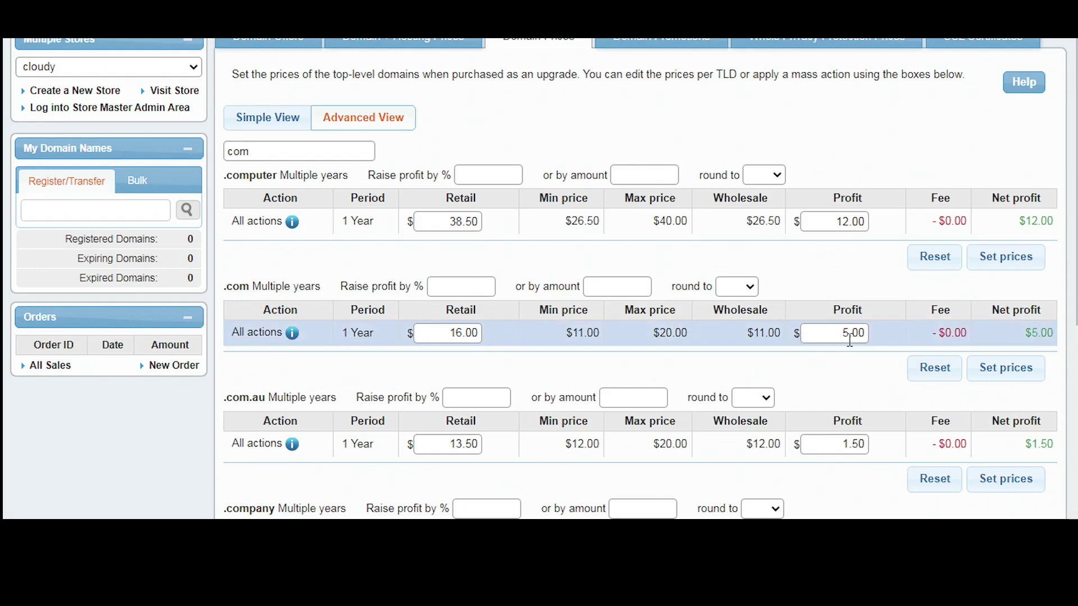
{"action": "left_click", "coordinate": [848, 335]}
{"action": "left_click_drag", "start_coordinate": [849, 335], "coordinate": [843, 334]}
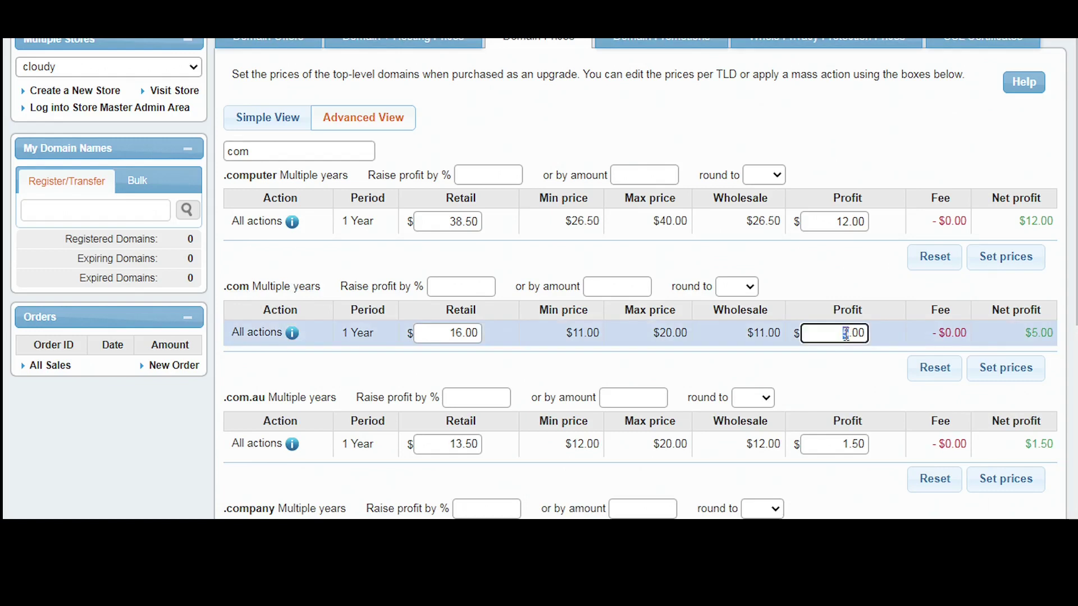
{"action": "type", "text": "6"}
{"action": "left_click", "coordinate": [1002, 375]}
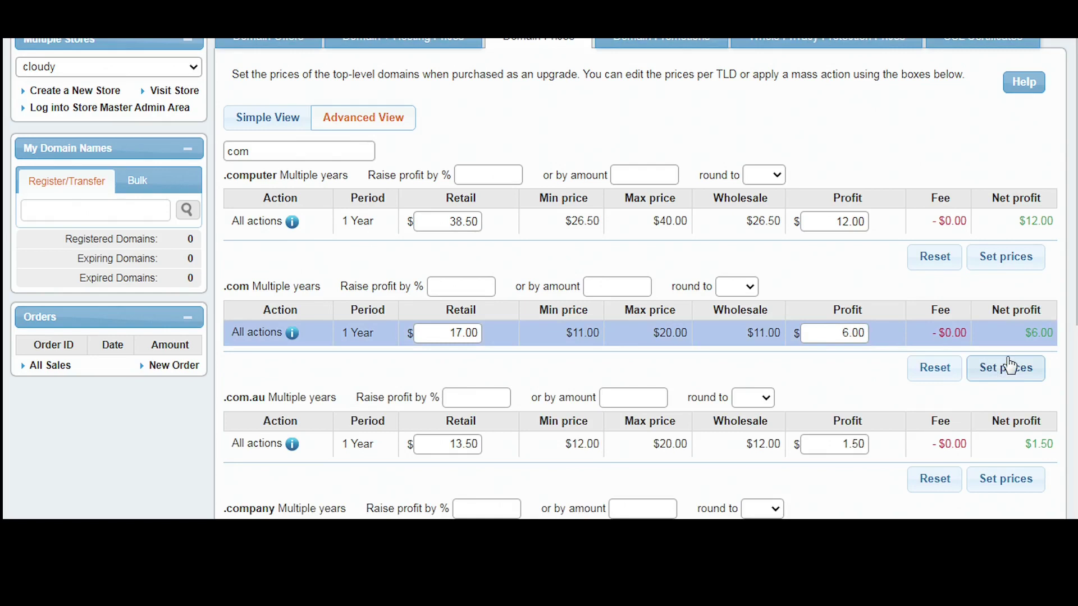
{"action": "left_click", "coordinate": [1010, 365]}
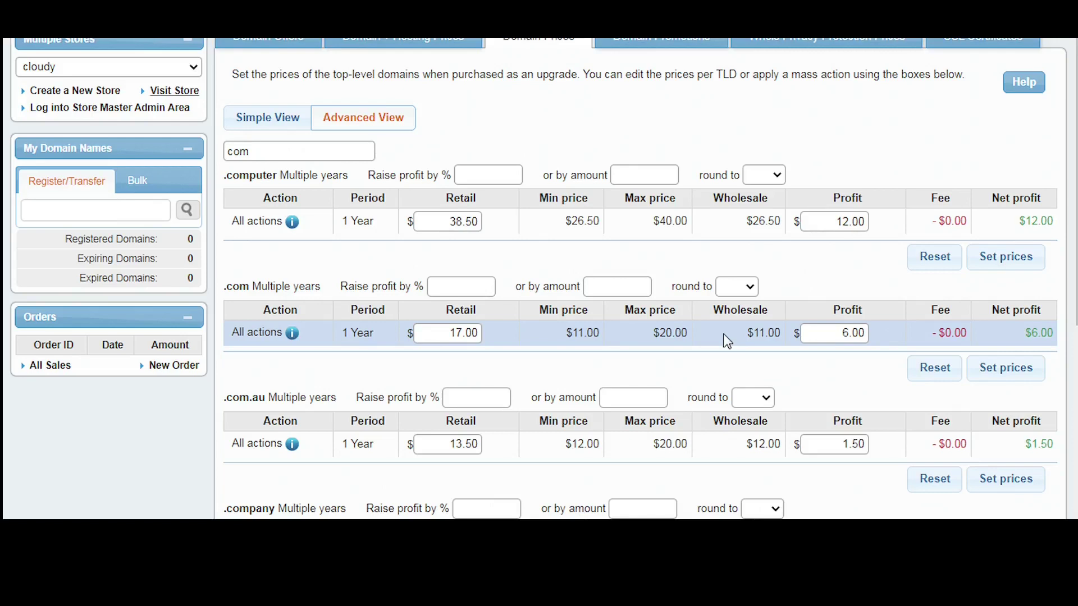
Open the live storefront from Visit Store in the Multiple Stores box
{"action": "left_click", "coordinate": [185, 96]}
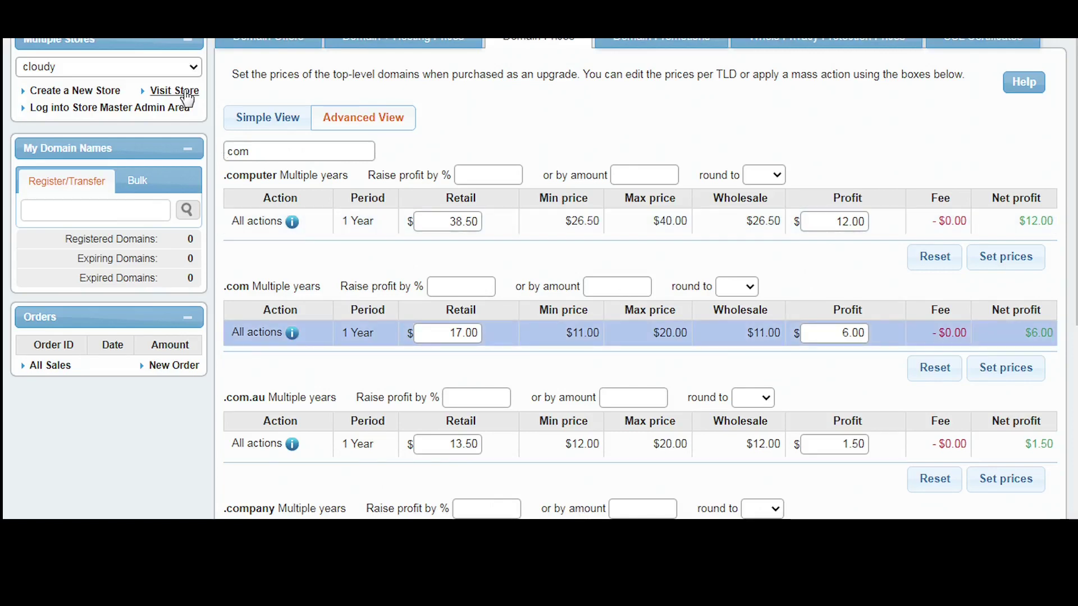